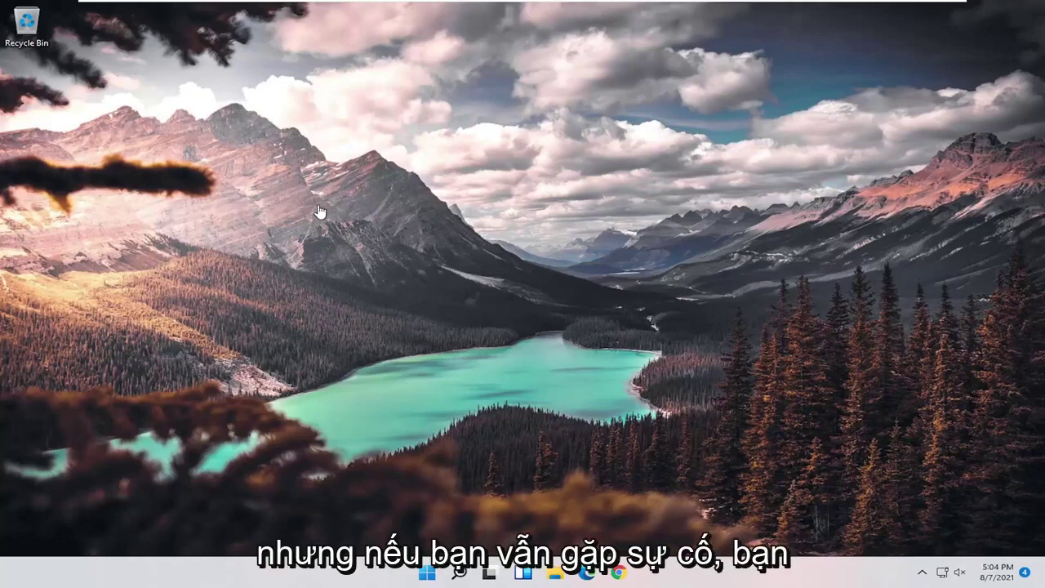
Open Device Manager and expand the Universal Serial Bus controllers category
{"action": "left_click", "coordinate": [459, 573]}
{"action": "type", "text": "devi"}
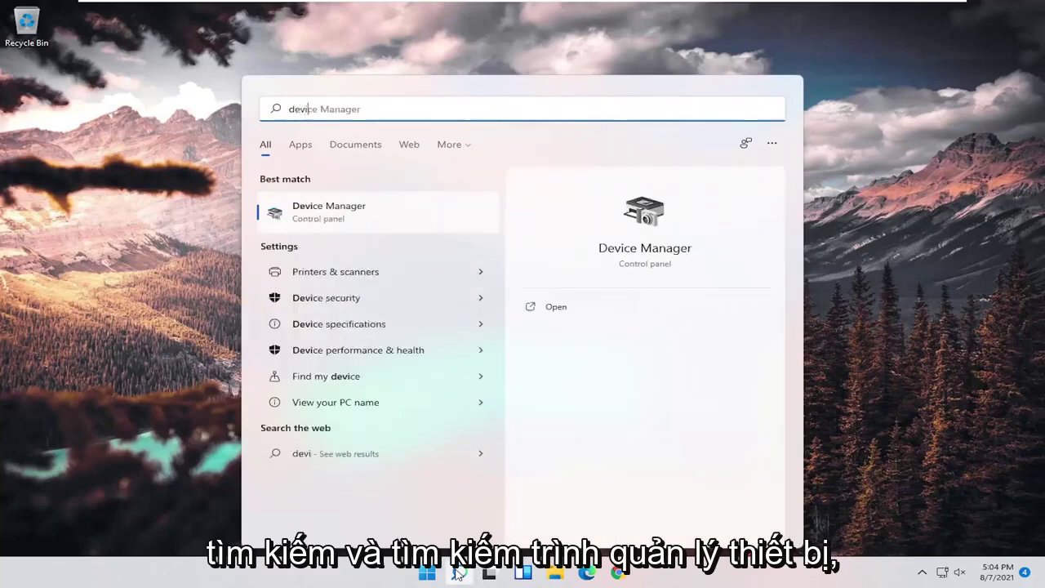
{"action": "type", "text": "ce manager"}
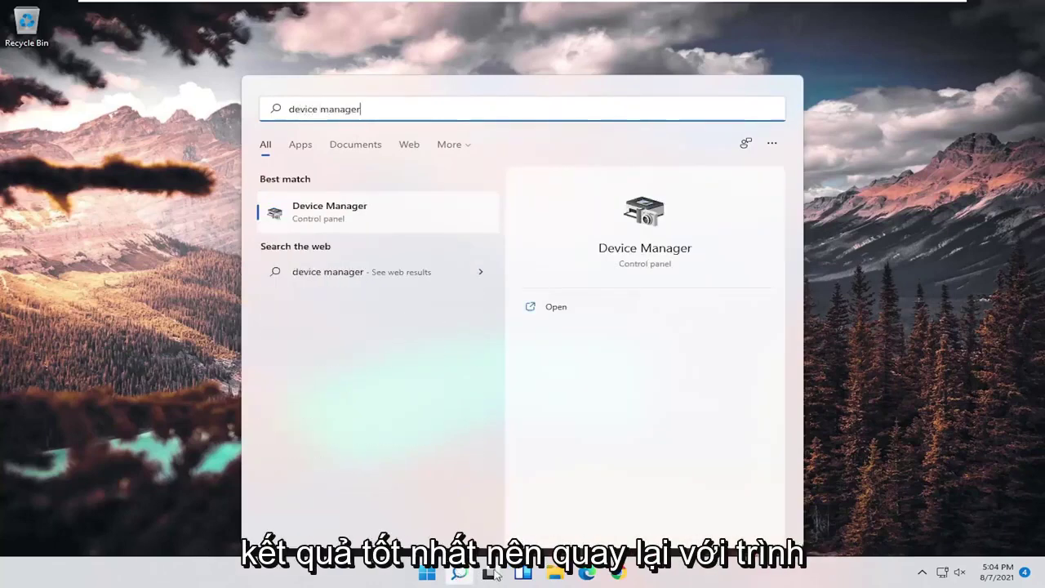
{"action": "left_click", "coordinate": [333, 214]}
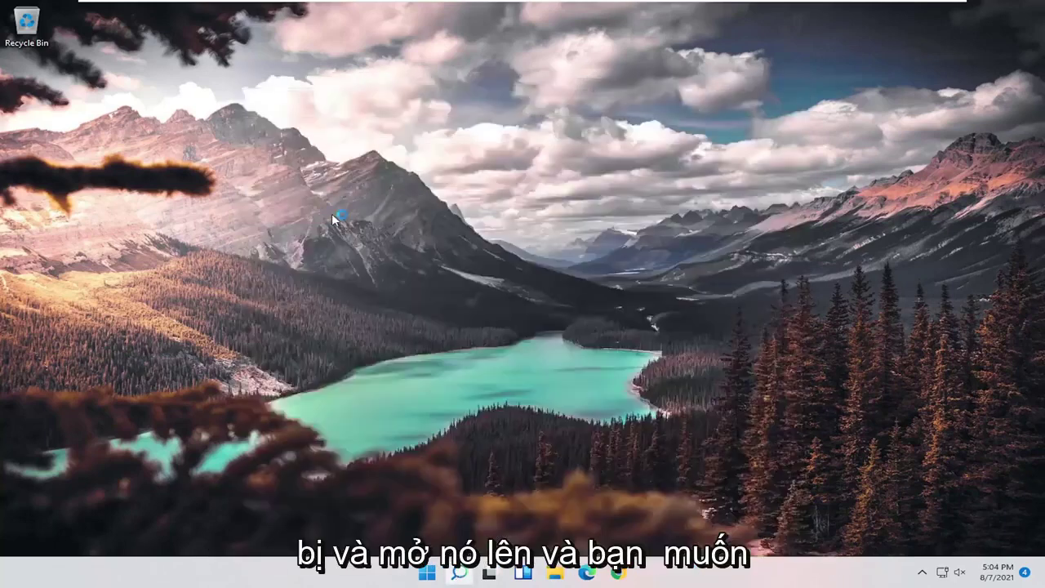
{"action": "left_click_drag", "start_coordinate": [296, 52], "coordinate": [455, 82]}
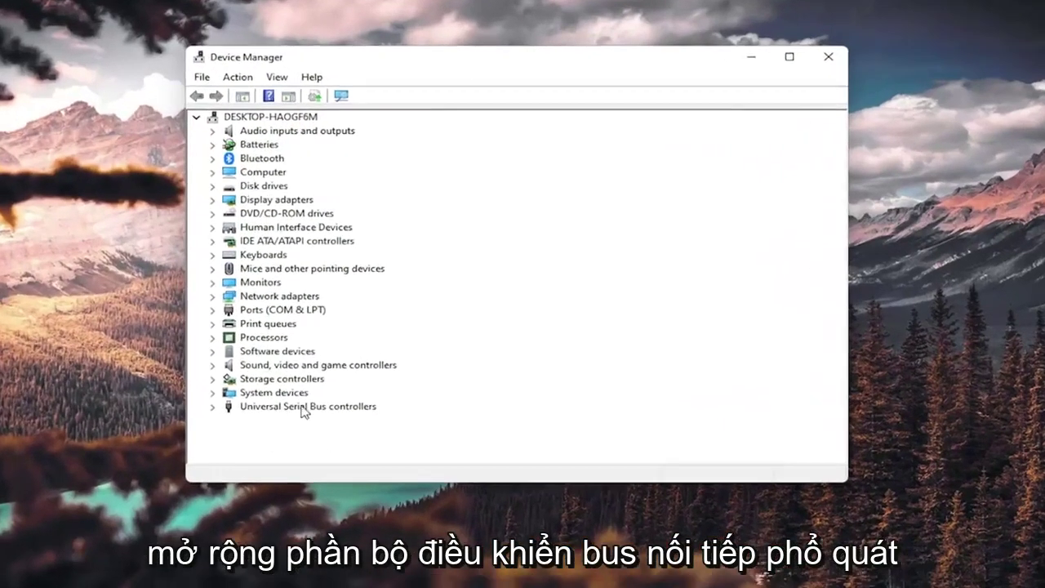
{"action": "double_click", "coordinate": [294, 368]}
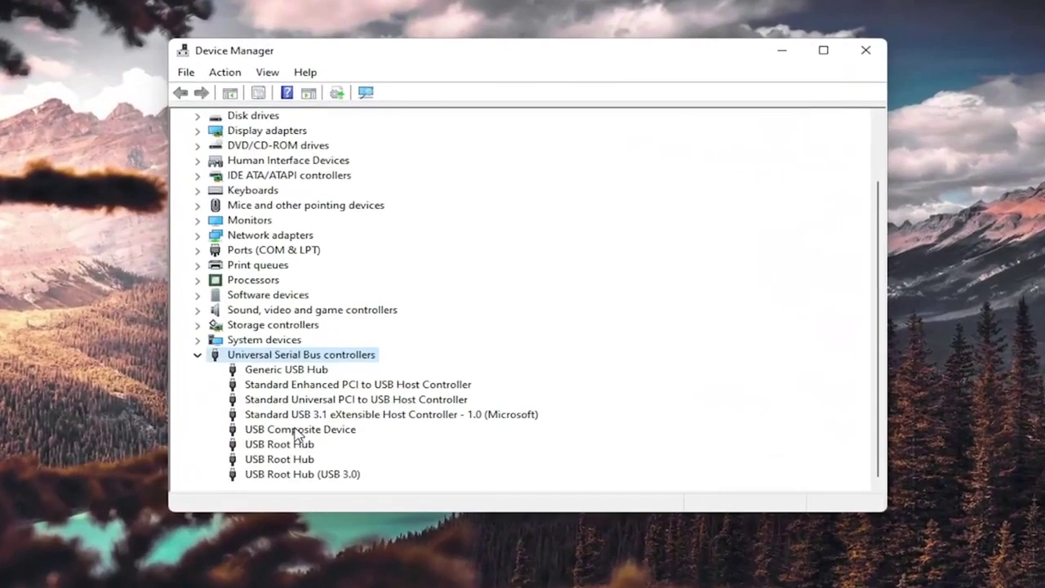
Update the Generic USB Hub driver manually, choosing Generic USB Hub from the list of drivers available on the computer
{"action": "right_click", "coordinate": [270, 374]}
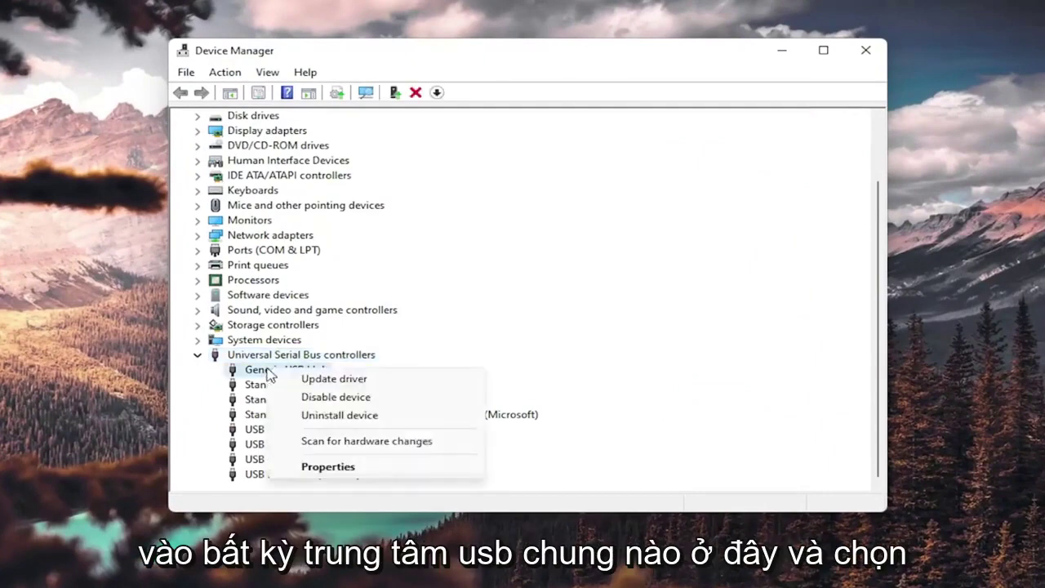
{"action": "left_click", "coordinate": [320, 380]}
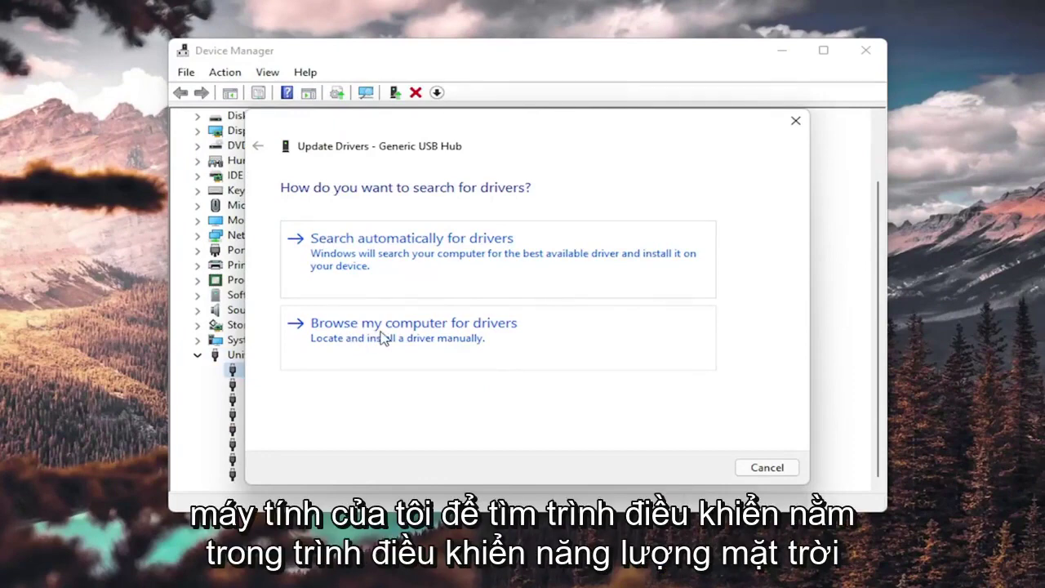
{"action": "left_click", "coordinate": [468, 342]}
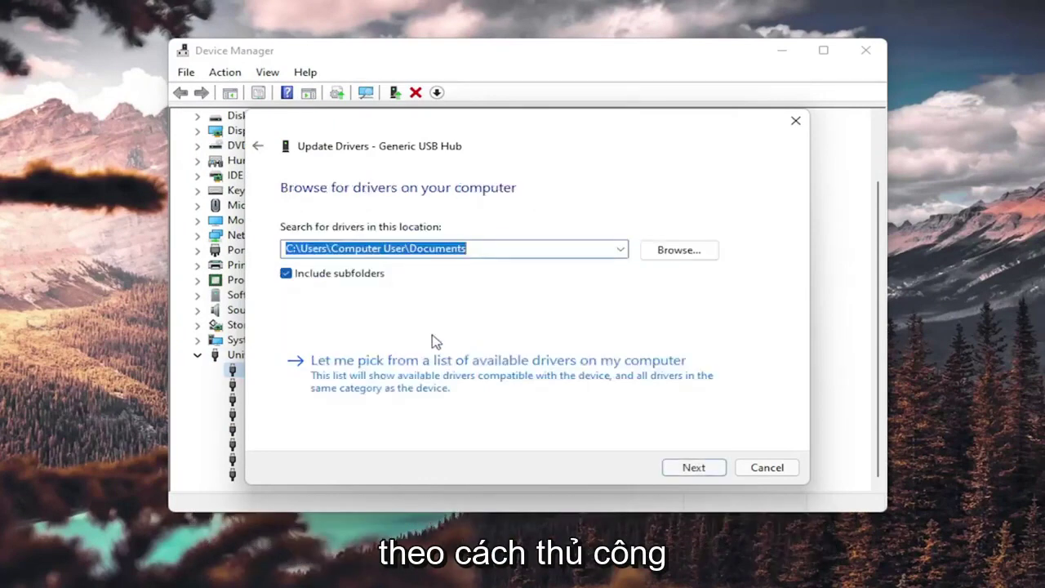
{"action": "left_click", "coordinate": [371, 376]}
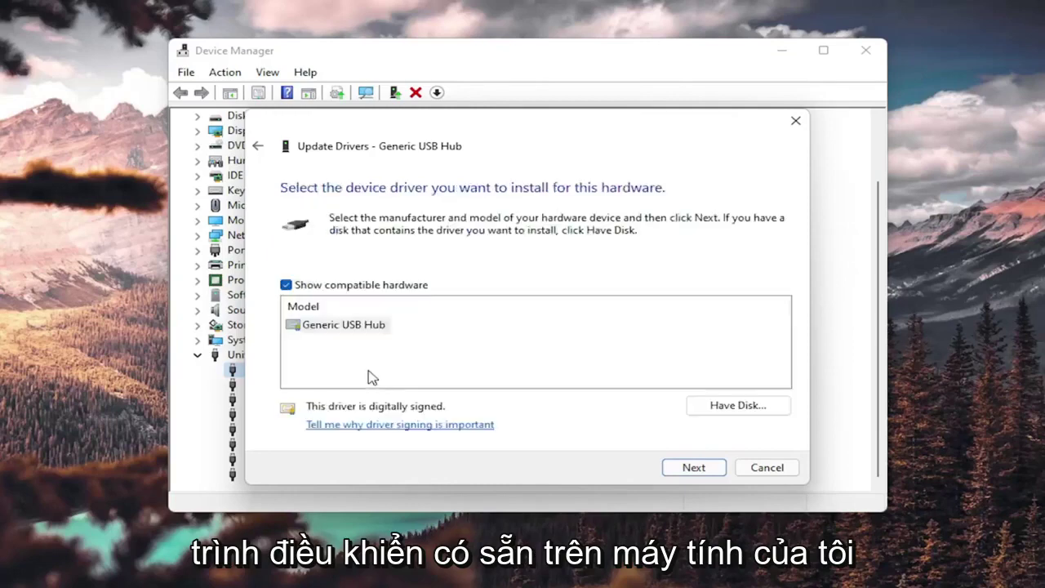
{"action": "left_click", "coordinate": [339, 326]}
{"action": "left_click", "coordinate": [688, 466]}
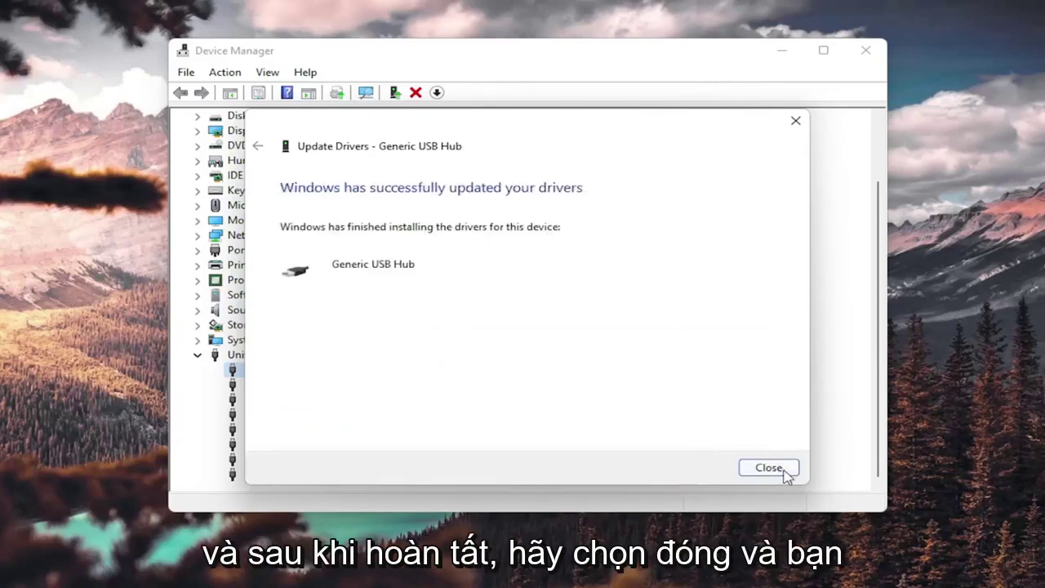
{"action": "left_click", "coordinate": [769, 468]}
{"action": "scroll", "coordinate": [311, 408], "scroll_direction": "down", "scroll_amount": 2}
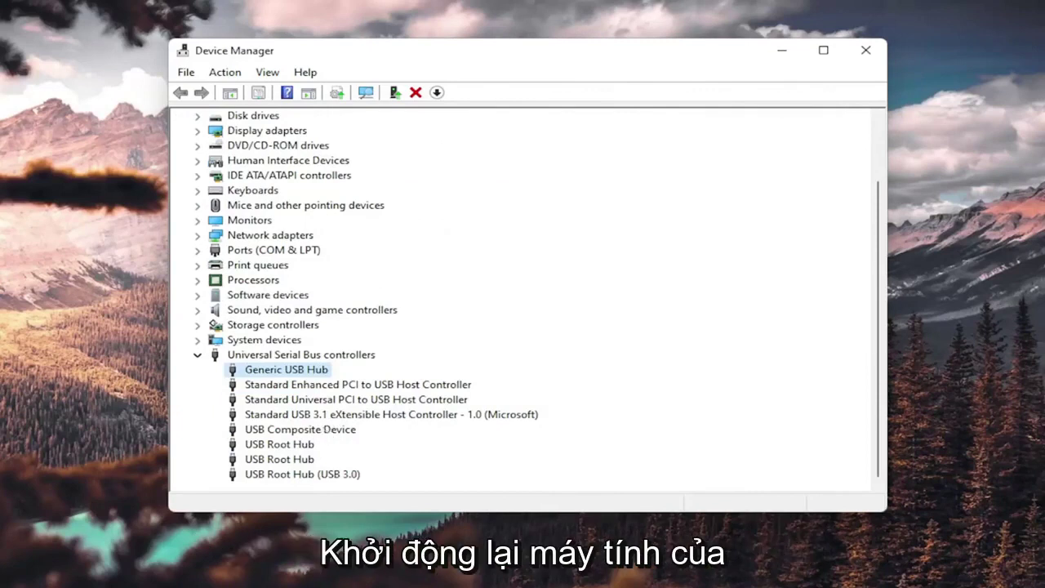
{"action": "right_click", "coordinate": [290, 374]}
{"action": "left_click", "coordinate": [359, 414]}
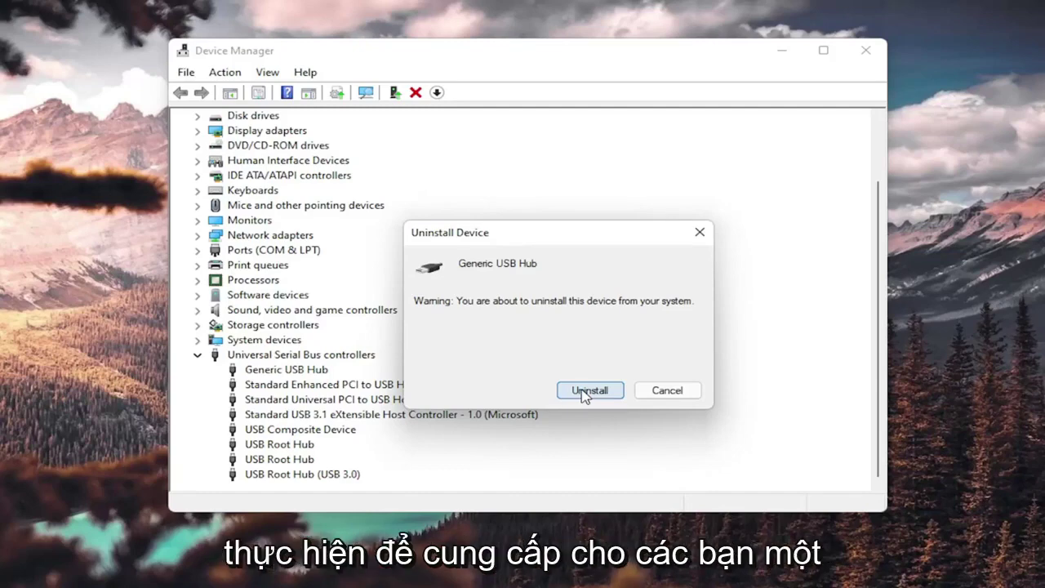
{"action": "left_click", "coordinate": [669, 396]}
Close Device Manager and open Command Prompt as administrator, allowing it to make changes to the device
{"action": "left_click", "coordinate": [850, 61]}
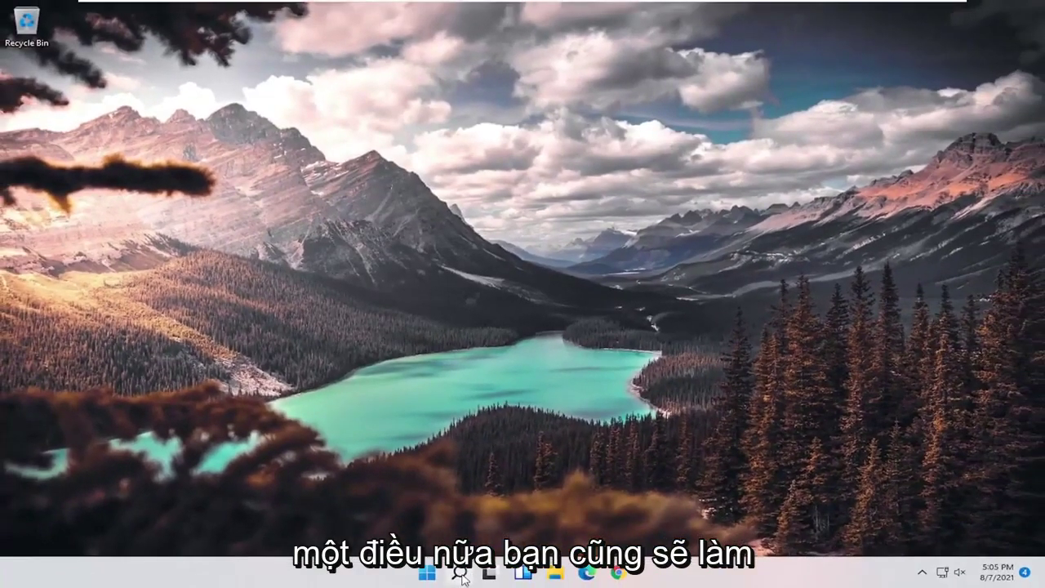
{"action": "left_click", "coordinate": [461, 574]}
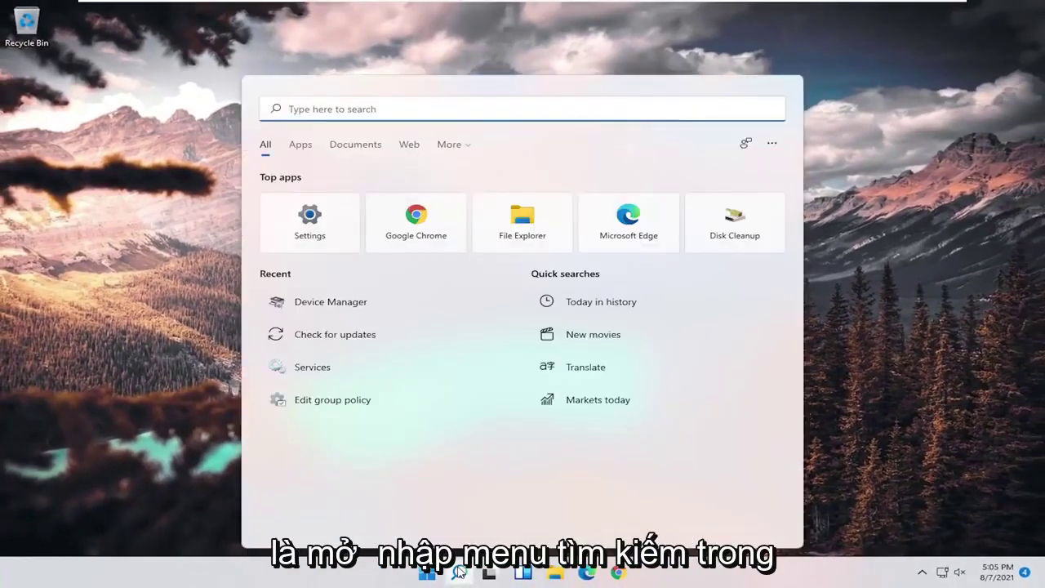
{"action": "type", "text": "cmd"}
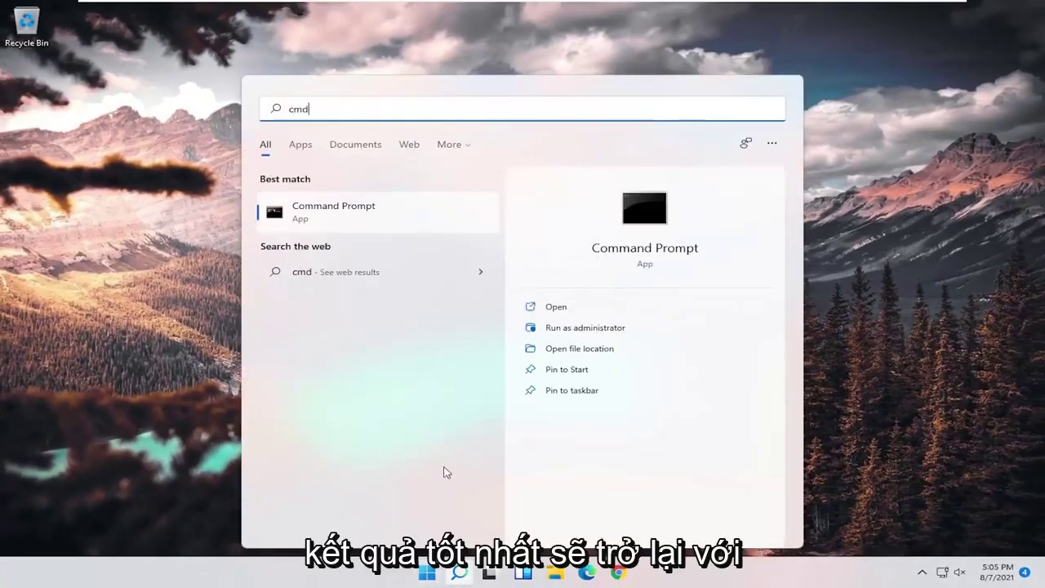
{"action": "right_click", "coordinate": [321, 209]}
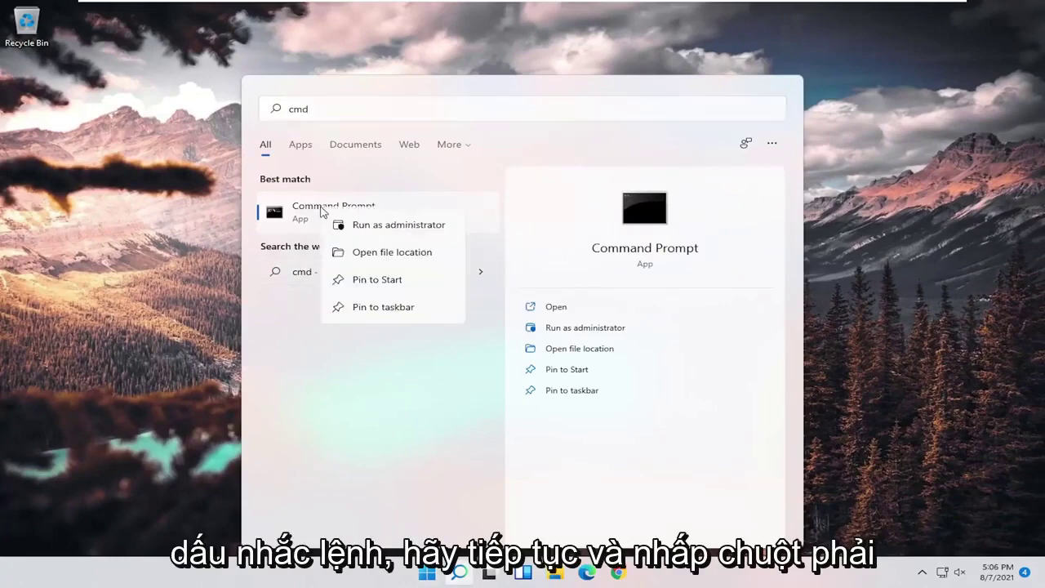
{"action": "left_click", "coordinate": [373, 226]}
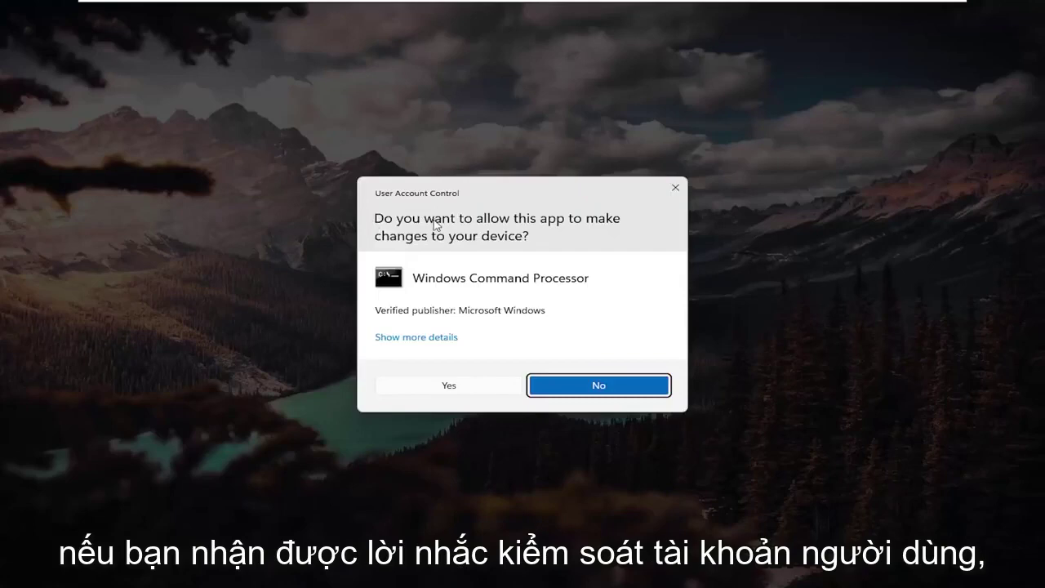
{"action": "left_click", "coordinate": [446, 387]}
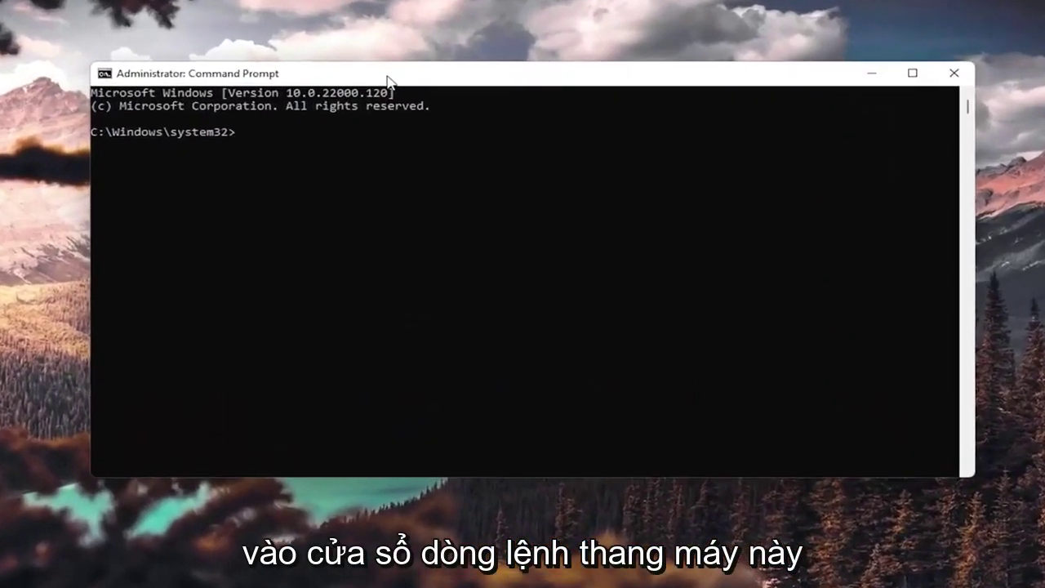
Run the system file check with the command sfc /scannow
{"action": "type", "text": "sfc"}
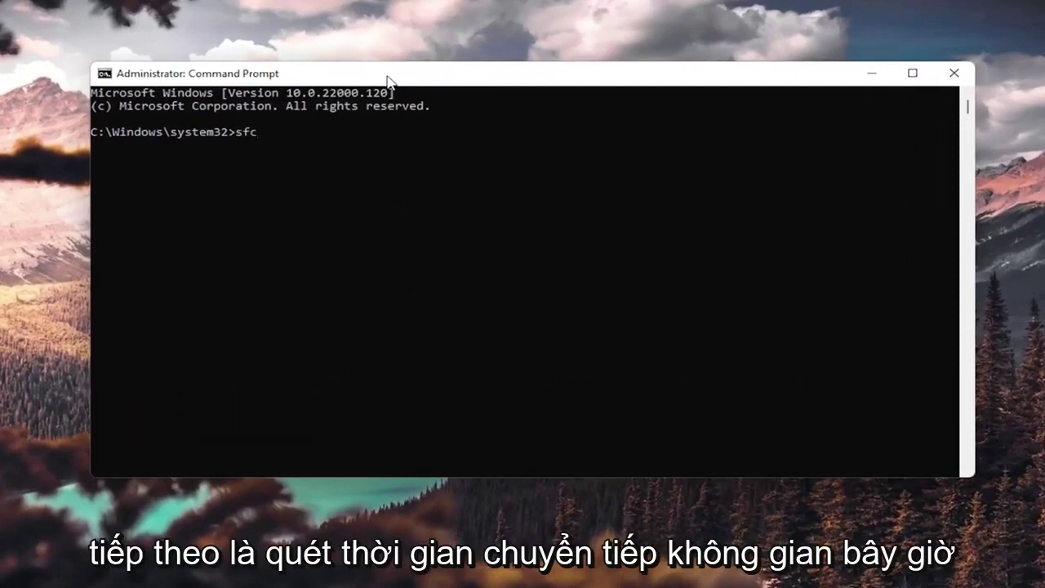
{"action": "type", "text": " /scannow"}
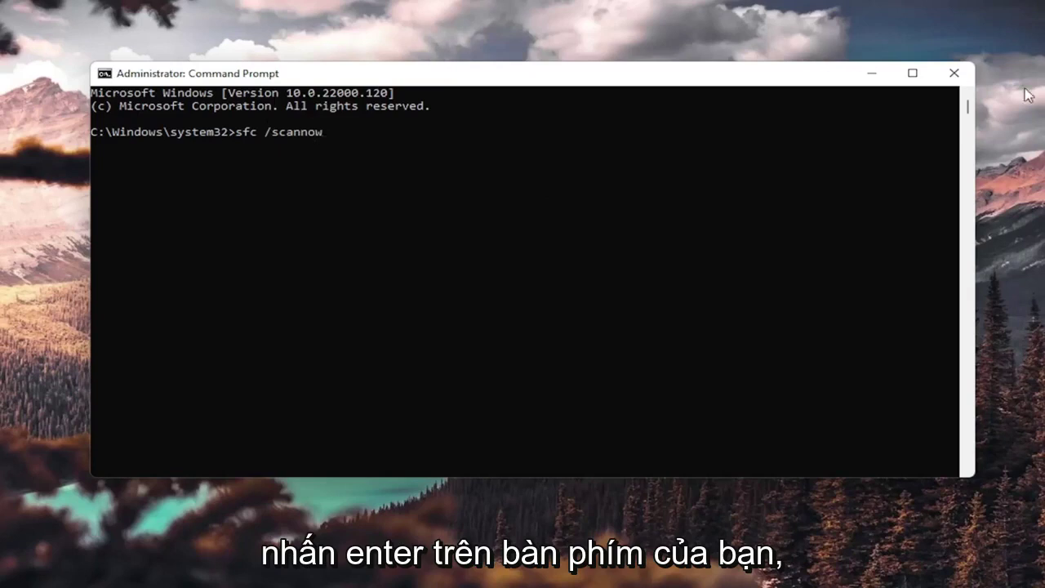
{"action": "left_click", "coordinate": [361, 135]}
{"action": "key", "text": "Return"}
{"action": "key", "text": "Return"}
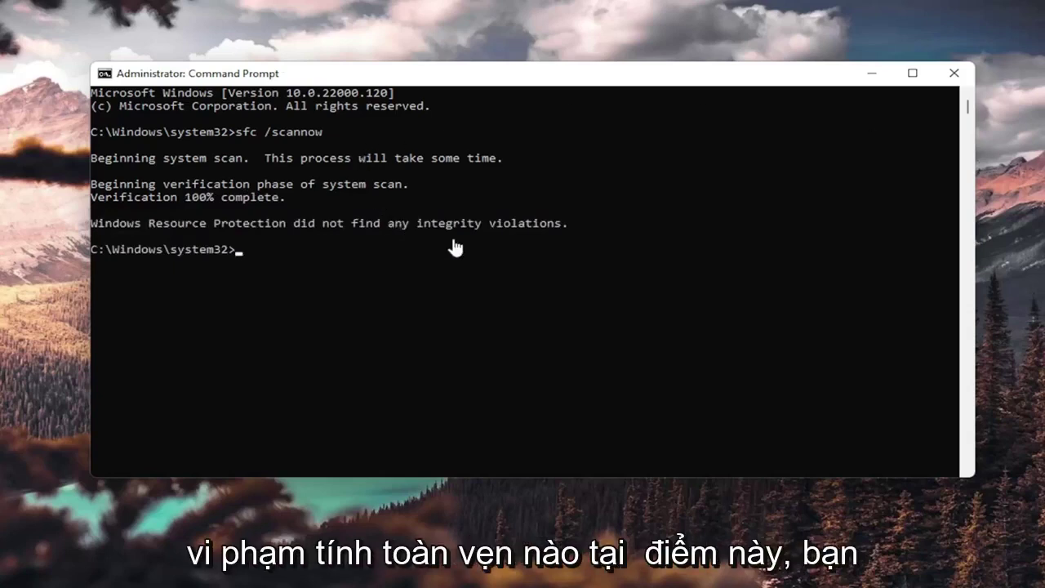
Close the Command Prompt window and restart the computer
{"action": "left_click", "coordinate": [954, 73]}
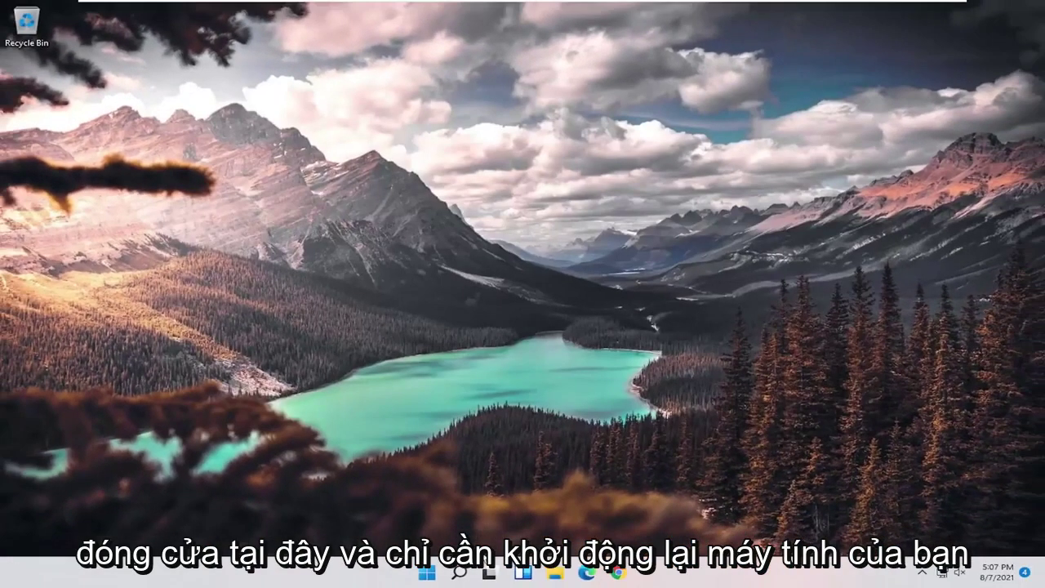
{"action": "right_click", "coordinate": [426, 574]}
{"action": "mouse_move", "coordinate": [453, 525]}
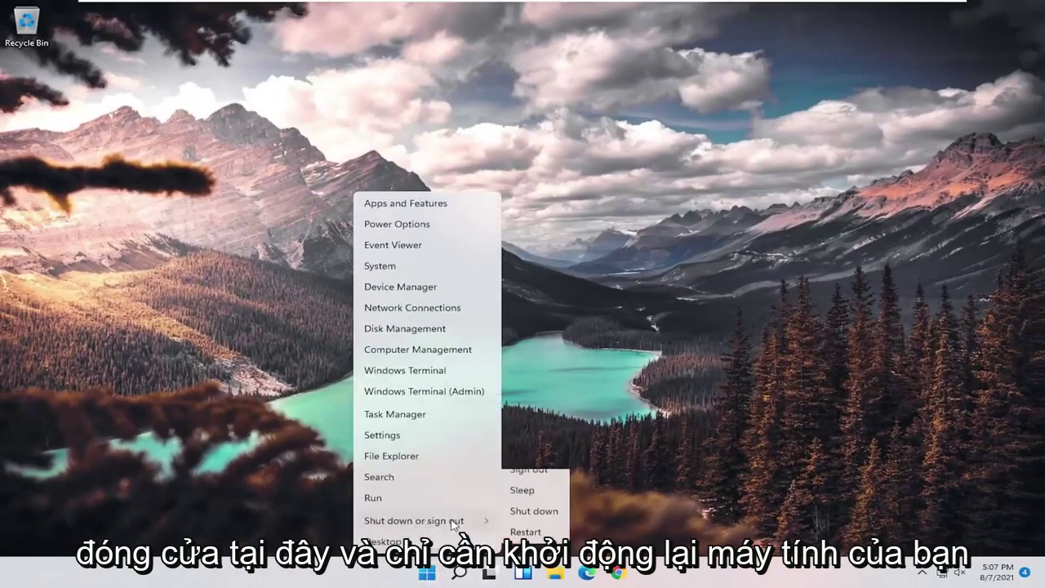
{"action": "left_click", "coordinate": [526, 531]}
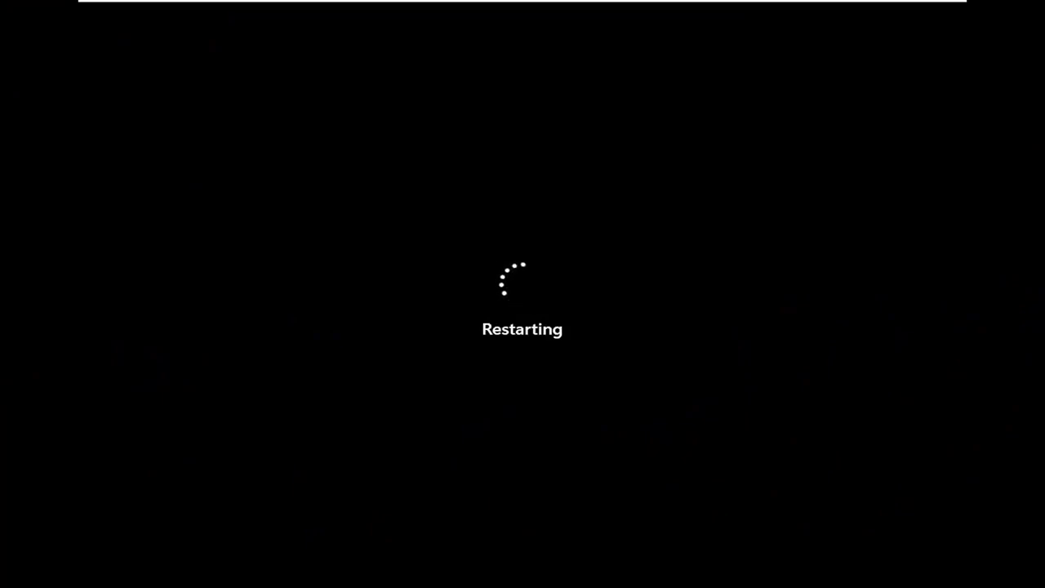